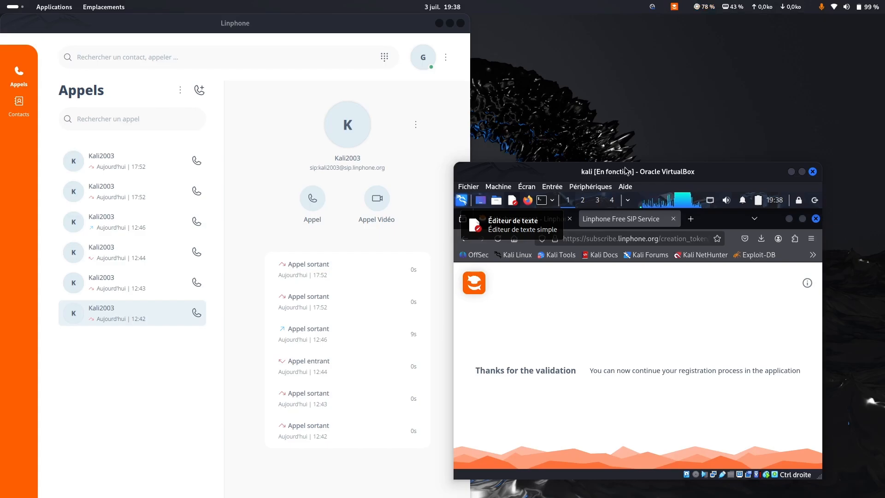
- Tile the kali virtual machine window beside the Linphone window so that both are visible
{"action": "left_click_drag", "start_coordinate": [625, 170], "coordinate": [884, 92]}
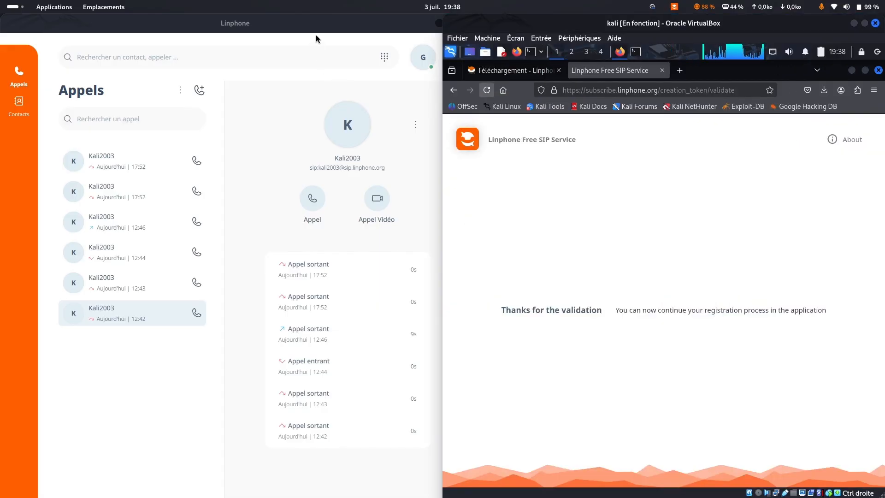
{"action": "left_click", "coordinate": [316, 35]}
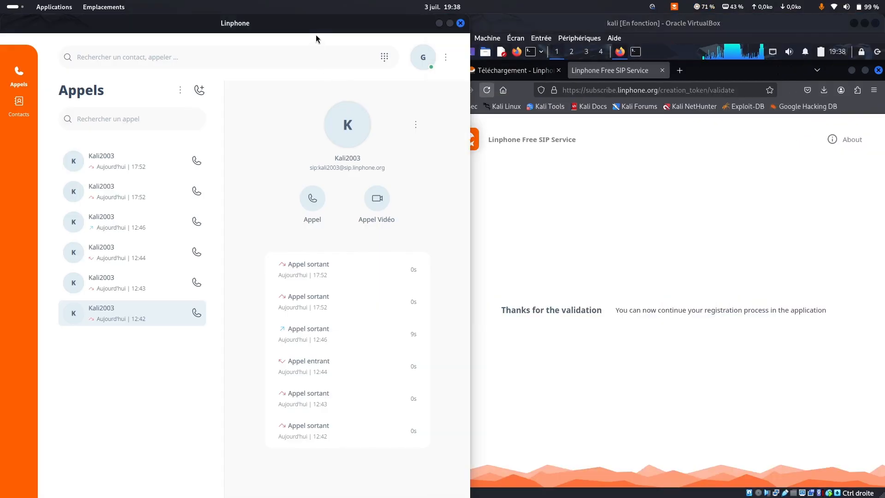
{"action": "left_click", "coordinate": [597, 167]}
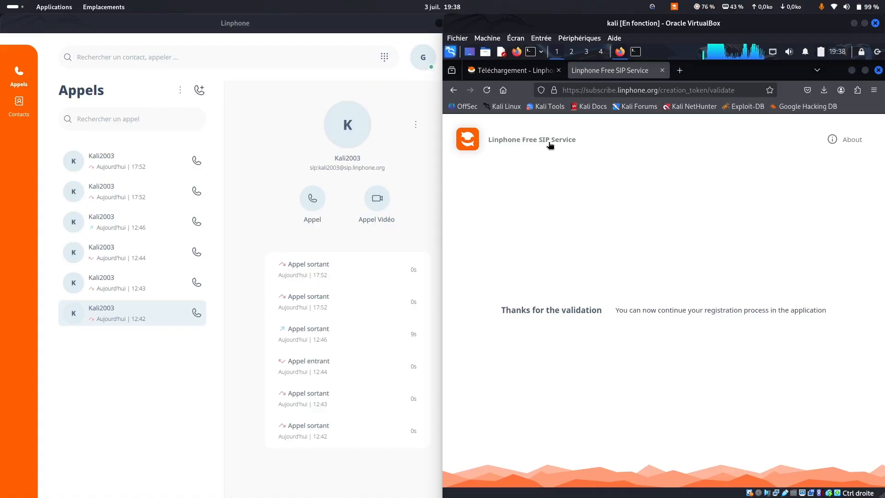
{"action": "left_click", "coordinate": [487, 90]}
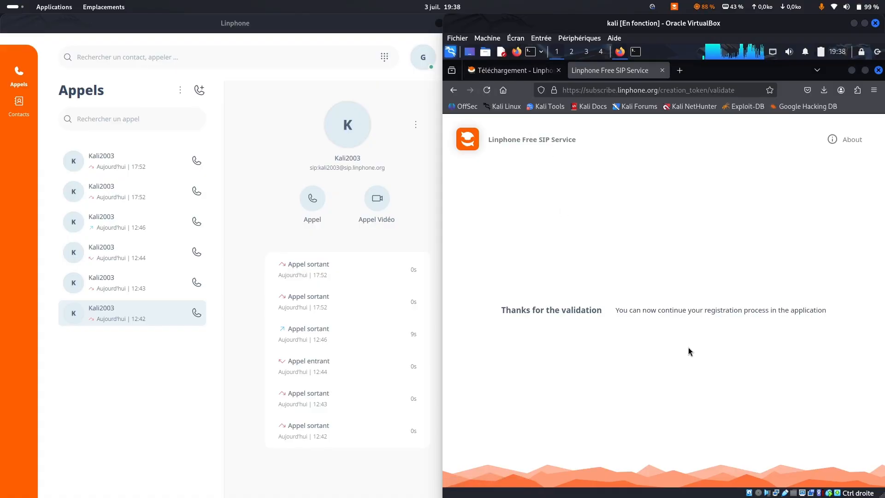
{"action": "left_click", "coordinate": [289, 37]}
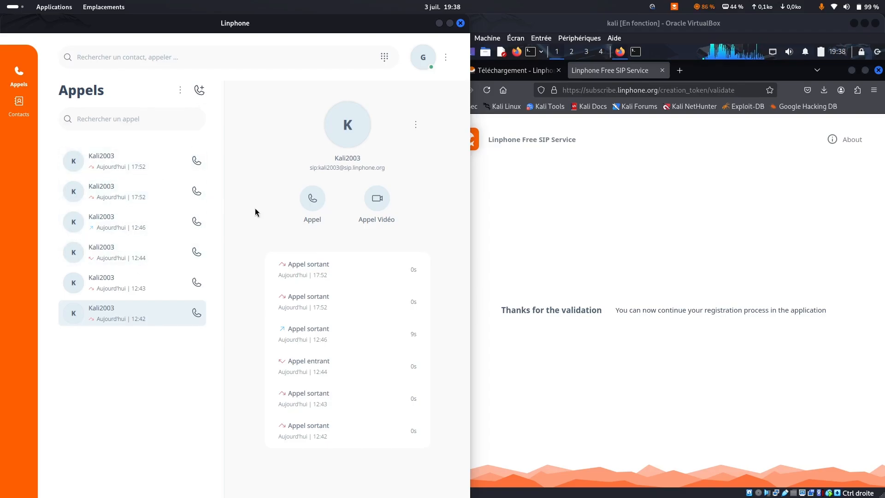
{"action": "left_click", "coordinate": [651, 147]}
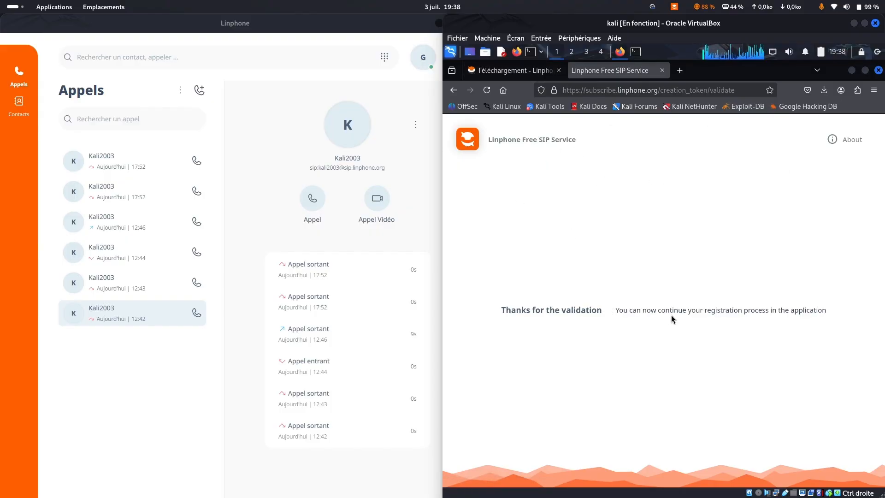
- Open the Linphone Free SIP Service login page and try submitting the login form with empty fields
{"action": "left_click", "coordinate": [538, 147]}
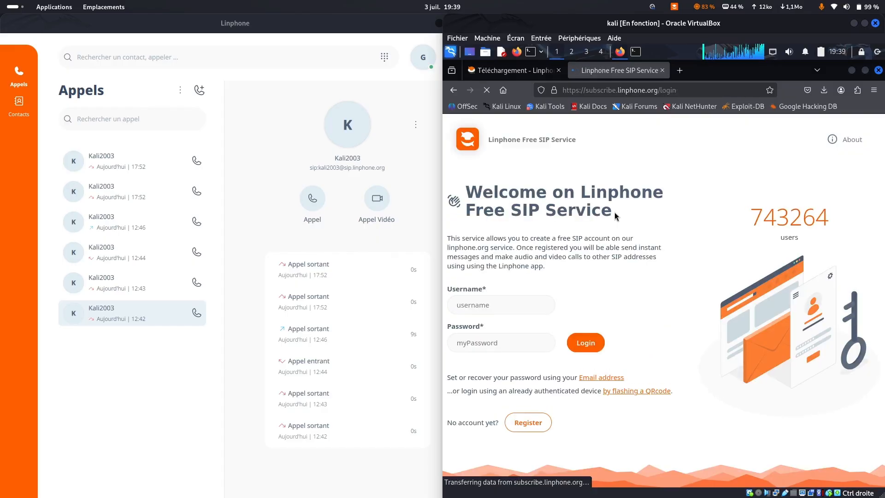
{"action": "left_click", "coordinate": [589, 344]}
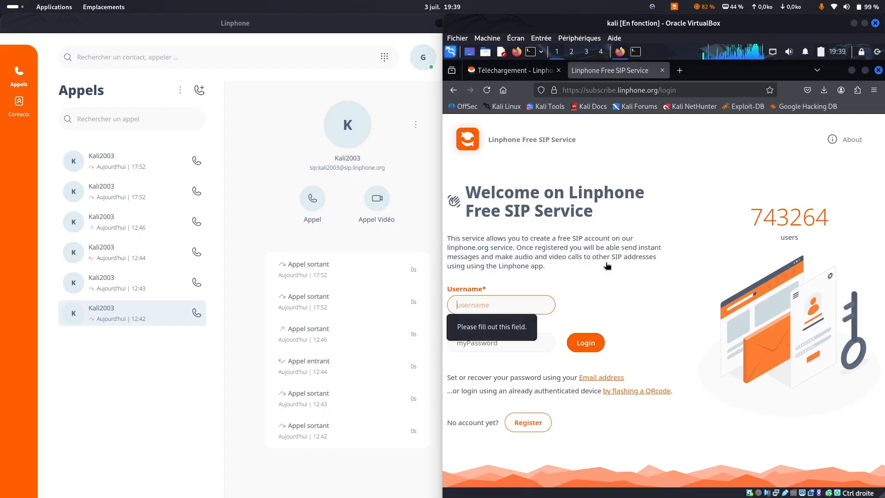
{"action": "left_click", "coordinate": [634, 244]}
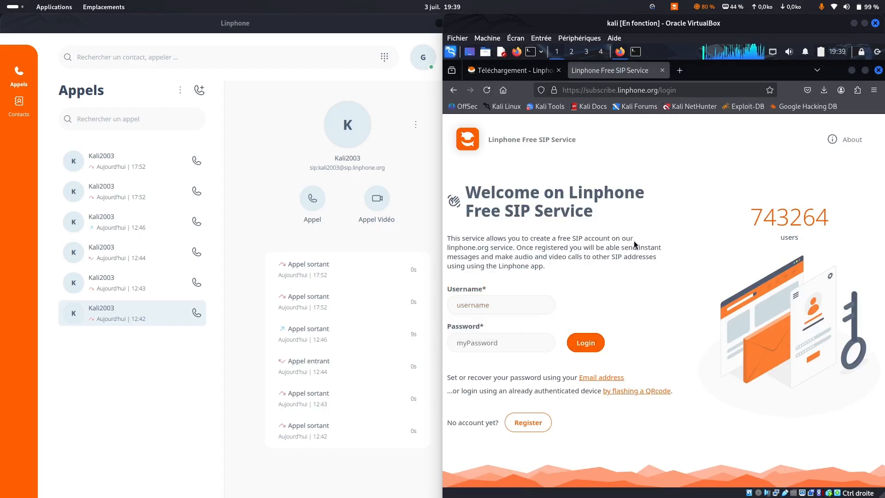
- Clear the virtual machine's terminal and launch Linphone-6.0.0-CallEdition-x86_64.AppImage from ~/Téléchargements
{"action": "left_click", "coordinate": [636, 52]}
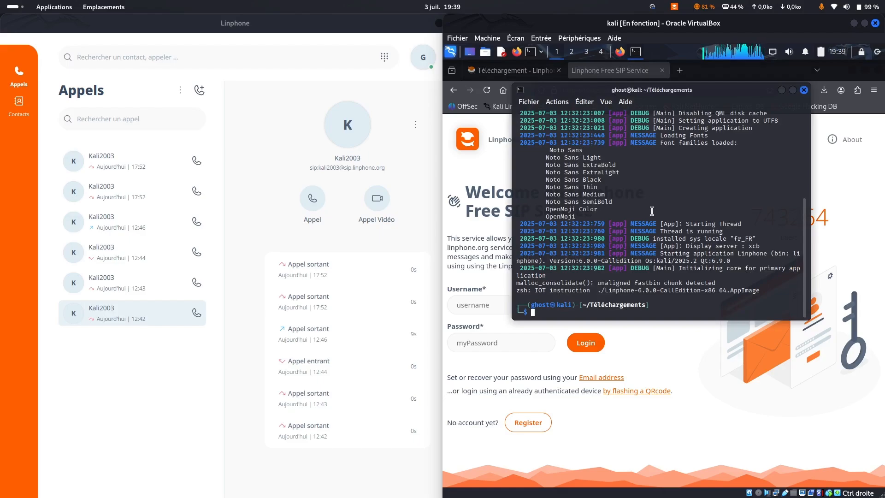
{"action": "type", "text": "clear"}
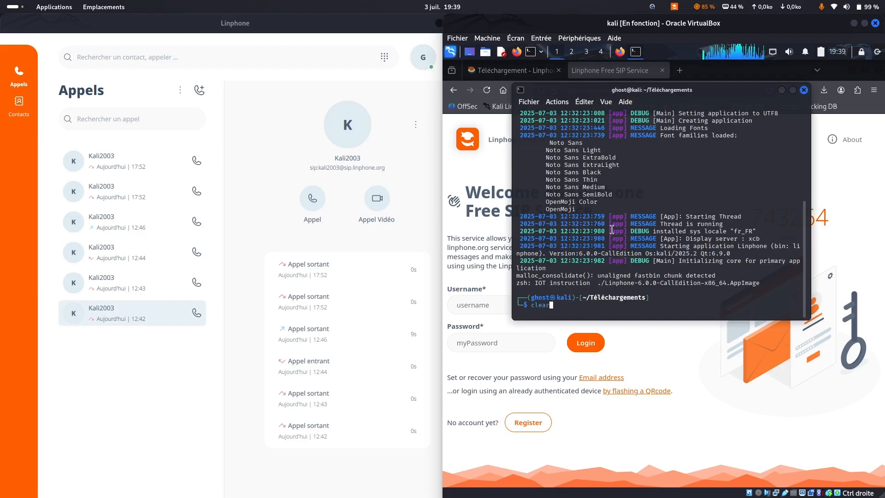
{"action": "key", "text": "Return"}
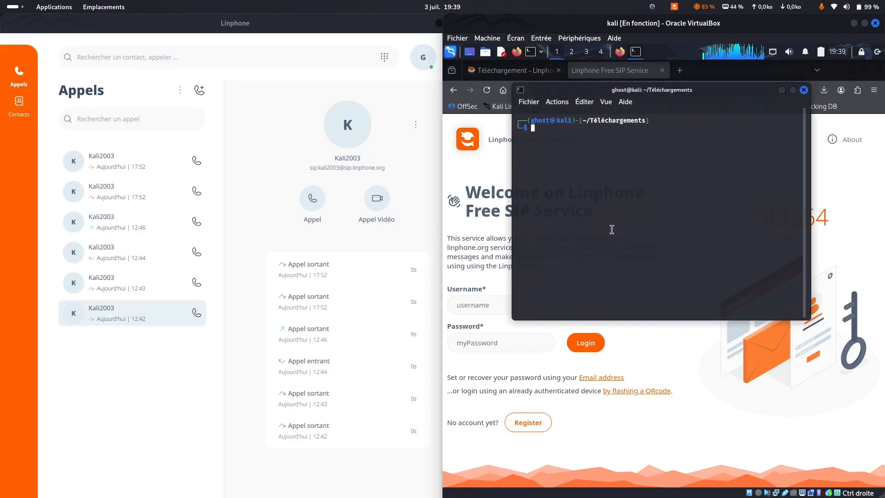
{"action": "type", "text": "."}
{"action": "key", "text": "Right"}
{"action": "key", "text": "Return"}
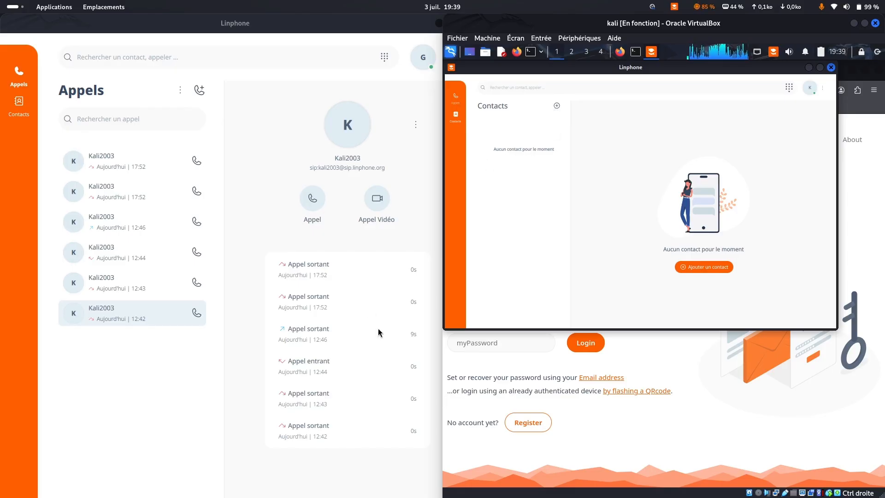
- Switch to Wireshark on the host and start a live packet capture on the wlan0 interface
{"action": "mouse_move", "coordinate": [281, 495]}
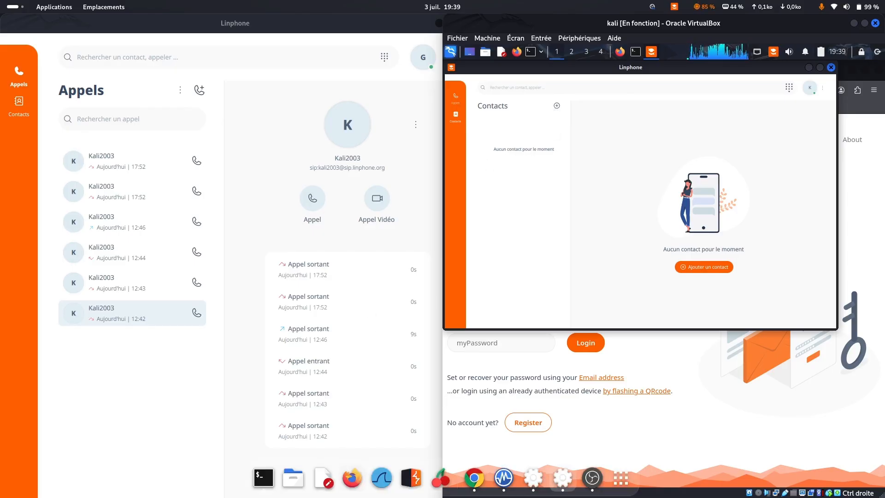
{"action": "left_click", "coordinate": [382, 480]}
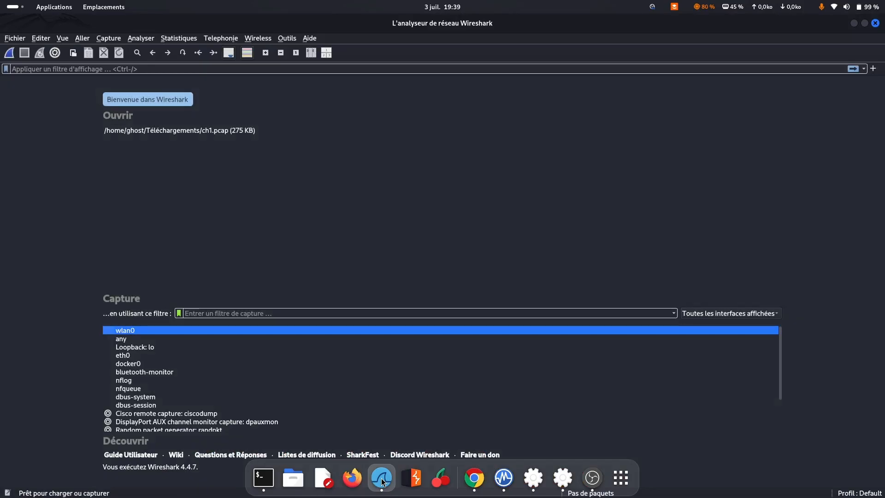
{"action": "left_click", "coordinate": [10, 52]}
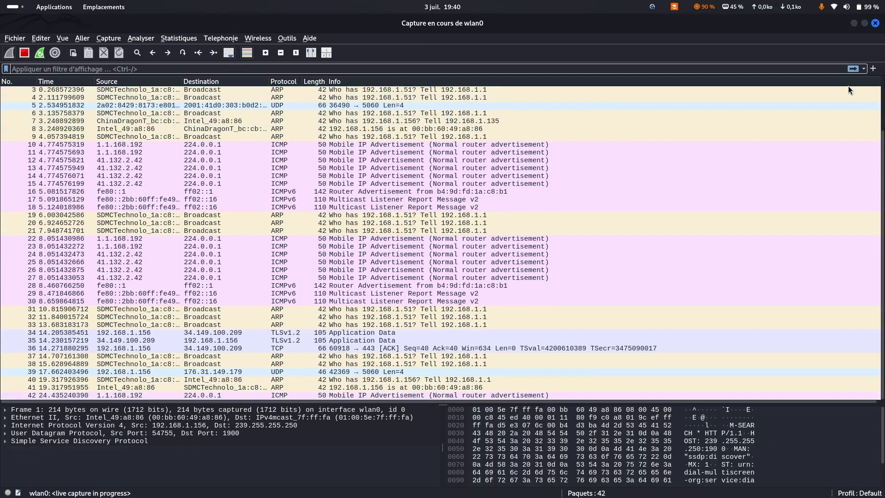
- Minimize Wireshark, search for kali in the host's Linphone and start an audio call to Kali2003
{"action": "left_click", "coordinate": [854, 24]}
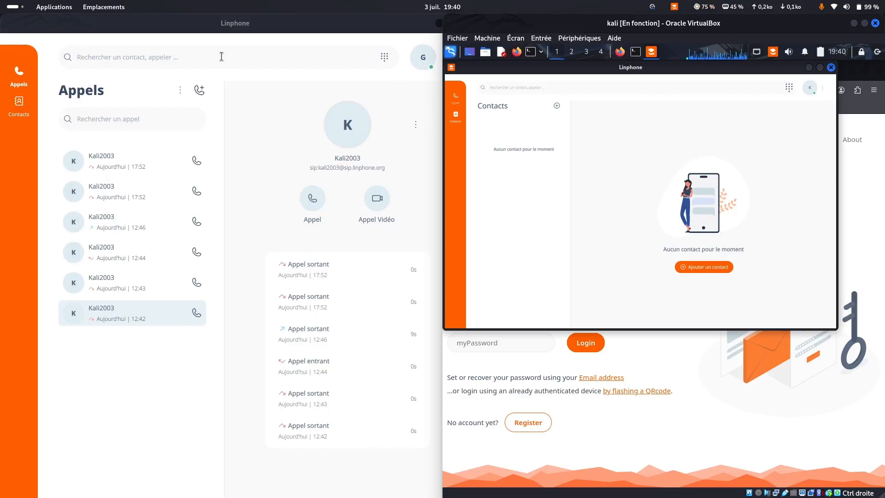
{"action": "left_click", "coordinate": [182, 53]}
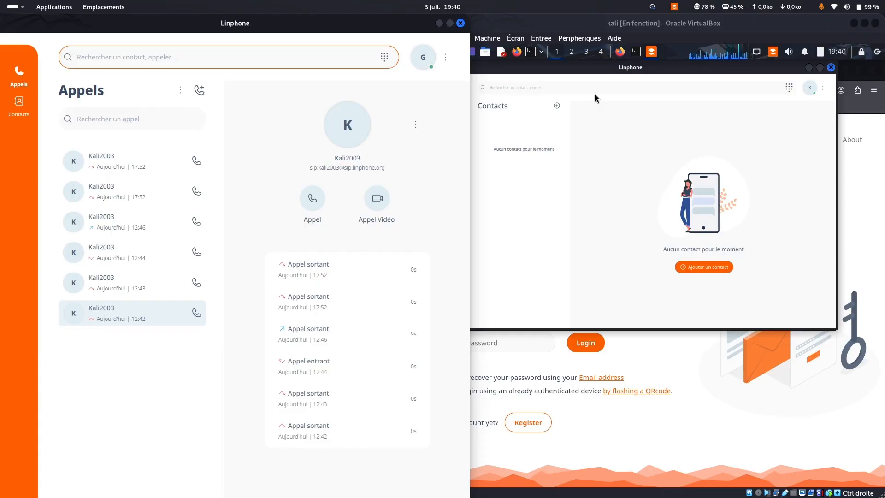
{"action": "type", "text": "kali"}
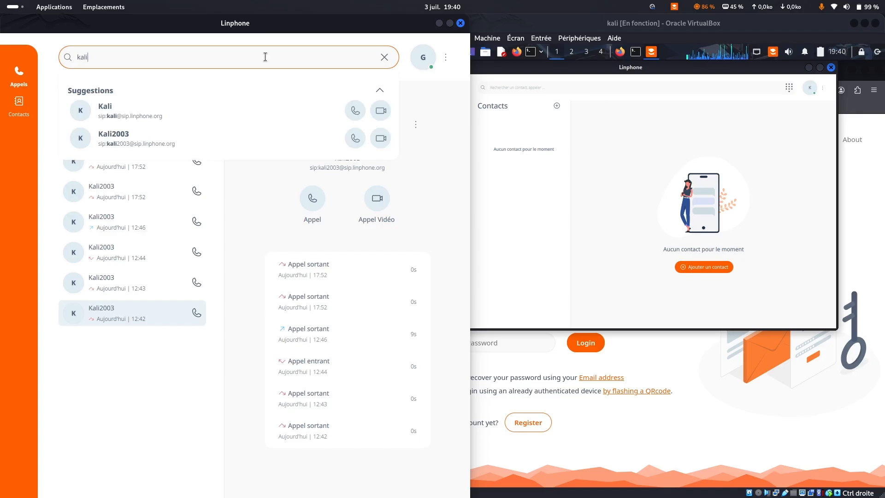
{"action": "type", "text": "2003"}
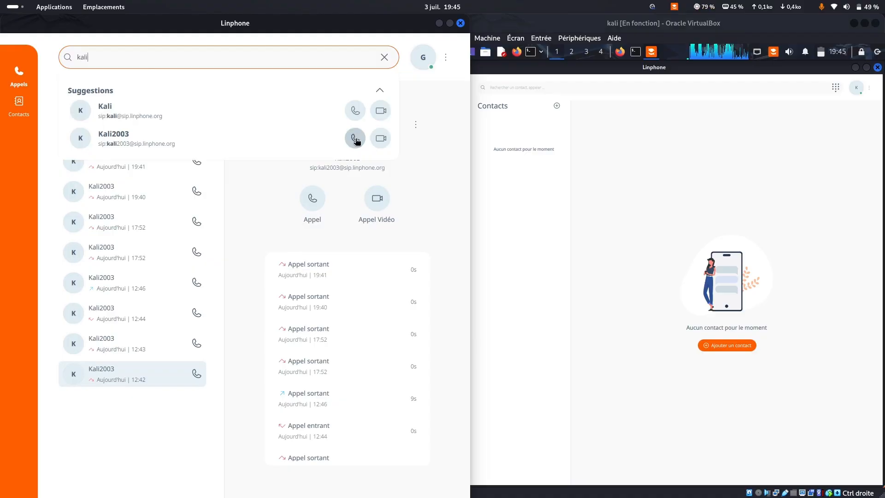
{"action": "left_click", "coordinate": [355, 138]}
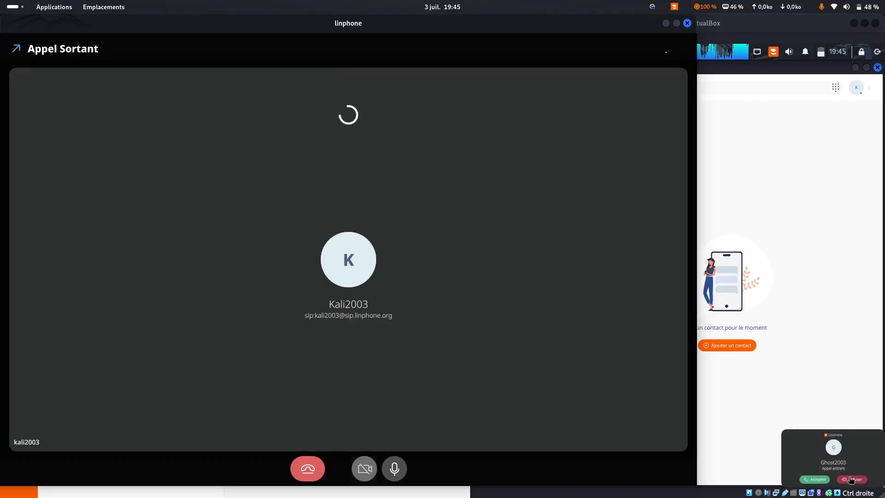
- Accept the incoming call from Ghost2003 in the virtual machine's Linphone and hang up after a few seconds
{"action": "left_click", "coordinate": [813, 480]}
{"action": "left_click", "coordinate": [814, 479]}
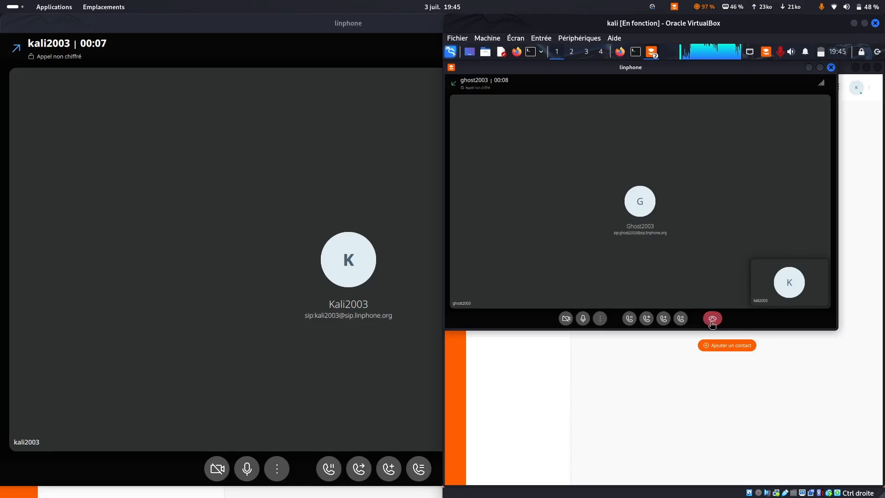
{"action": "left_click", "coordinate": [712, 319]}
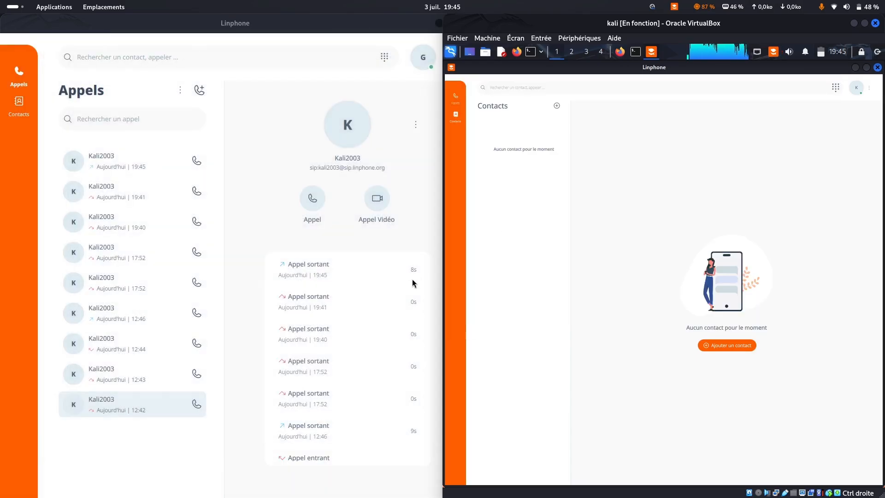
- Switch to Wireshark, stop the wlan0 capture and filter the captured packets with the display filter sip
{"action": "mouse_move", "coordinate": [381, 493]}
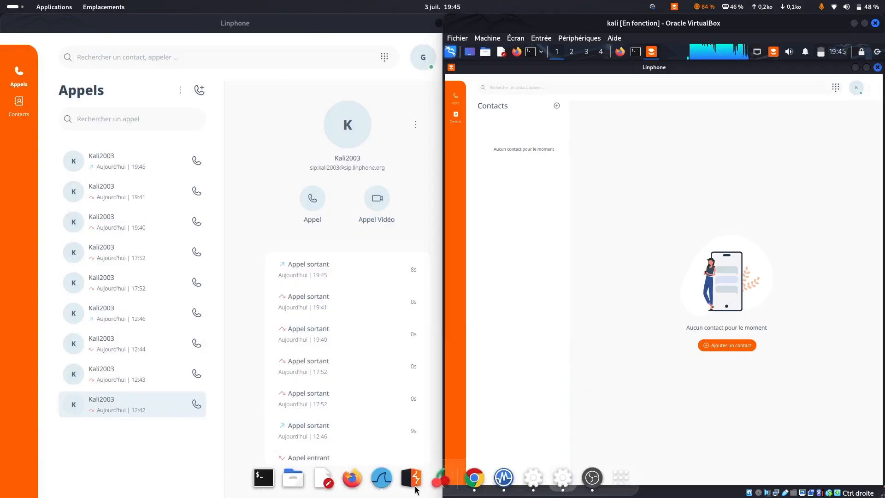
{"action": "left_click", "coordinate": [380, 483]}
{"action": "left_click", "coordinate": [239, 200]}
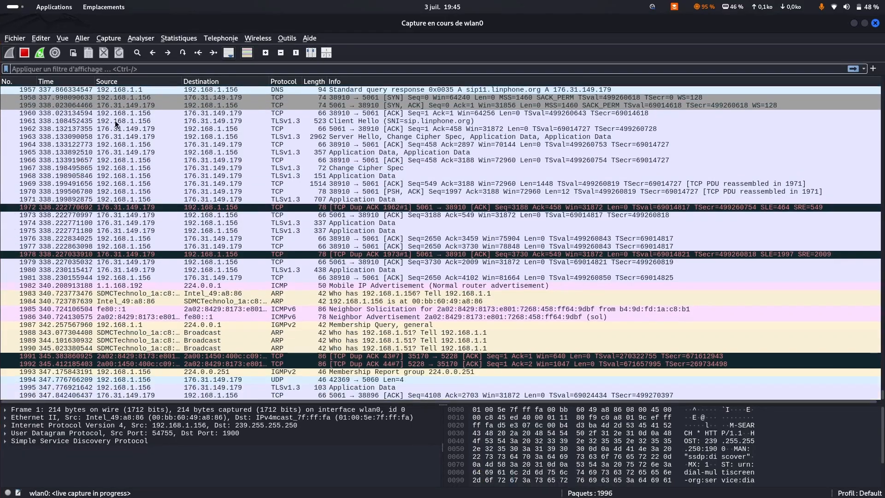
{"action": "left_click", "coordinate": [176, 216]}
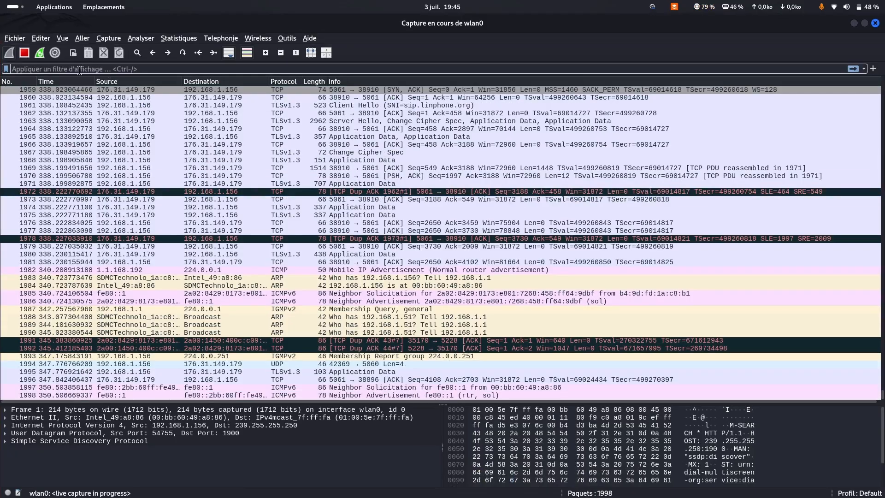
{"action": "left_click", "coordinate": [25, 53]}
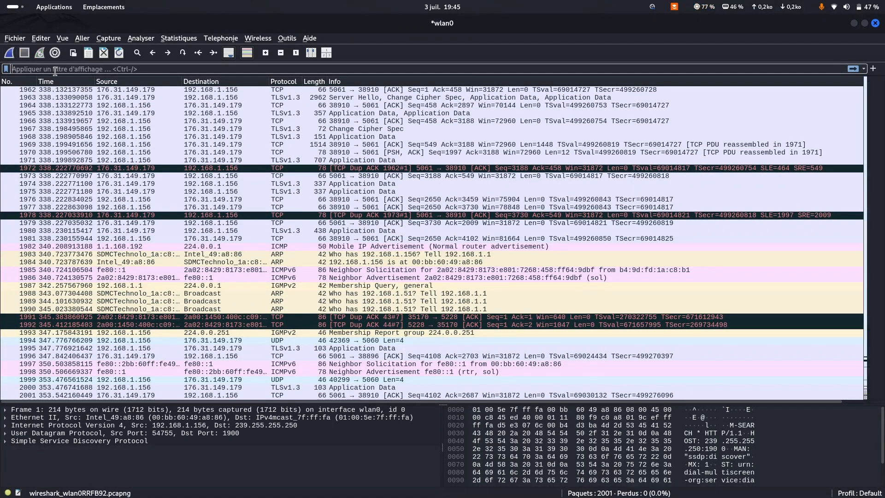
{"action": "type", "text": "sip"}
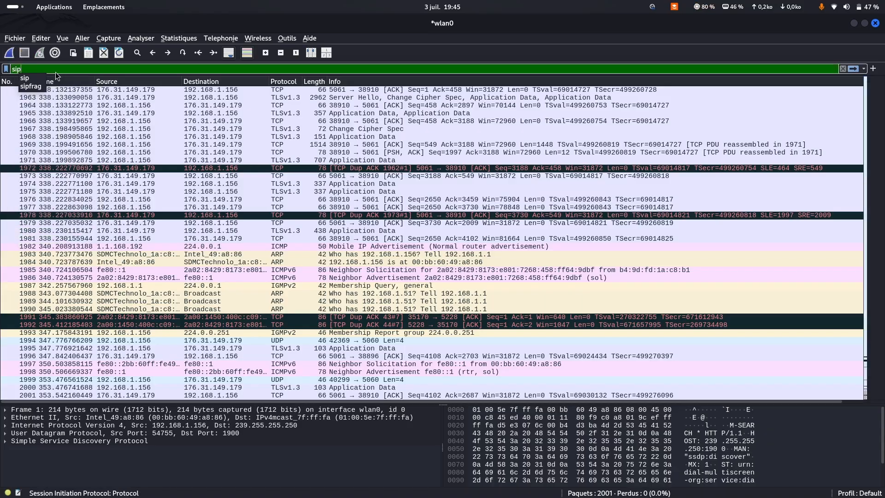
{"action": "key", "text": "Return"}
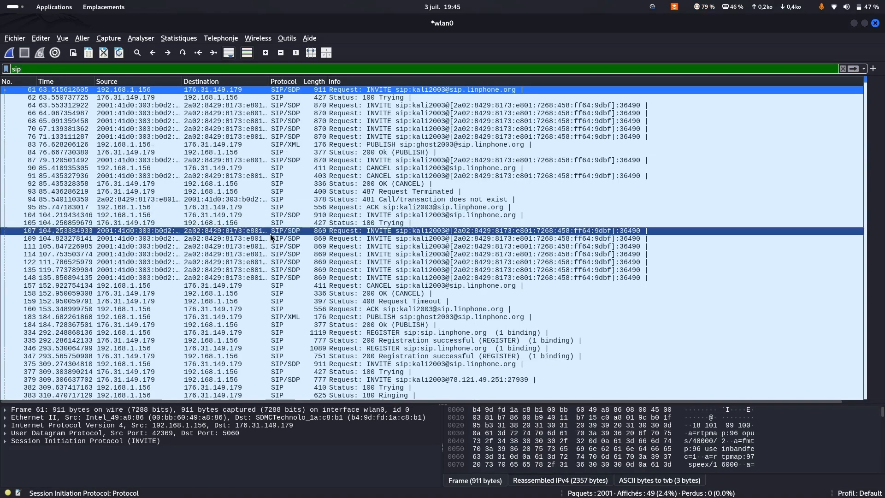
- Examine the filtered SIP packets, from the INVITE requests through to the BYE messages of the call
{"action": "scroll", "coordinate": [270, 234], "scroll_direction": "down", "scroll_amount": 3}
{"action": "scroll", "coordinate": [271, 236], "scroll_direction": "up", "scroll_amount": 3}
{"action": "scroll", "coordinate": [270, 235], "scroll_direction": "down", "scroll_amount": 3}
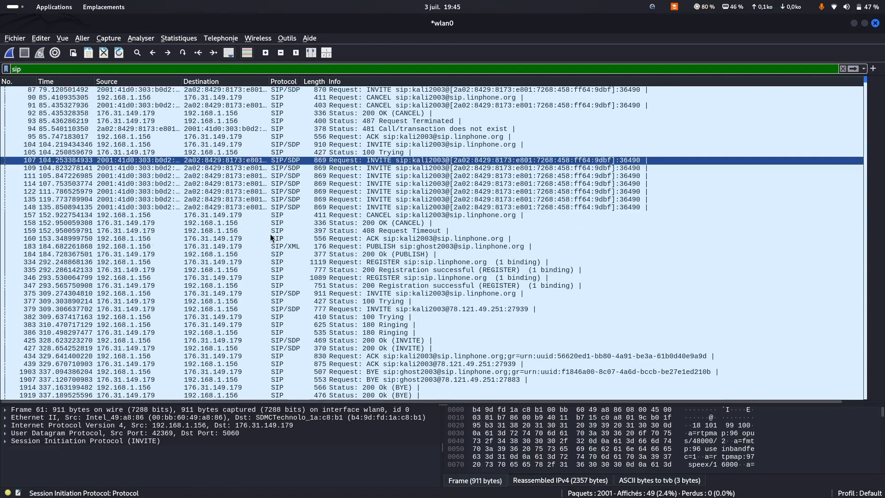
{"action": "scroll", "coordinate": [270, 236], "scroll_direction": "up", "scroll_amount": 3}
{"action": "scroll", "coordinate": [270, 234], "scroll_direction": "down", "scroll_amount": 3}
{"action": "scroll", "coordinate": [270, 233], "scroll_direction": "up", "scroll_amount": 4}
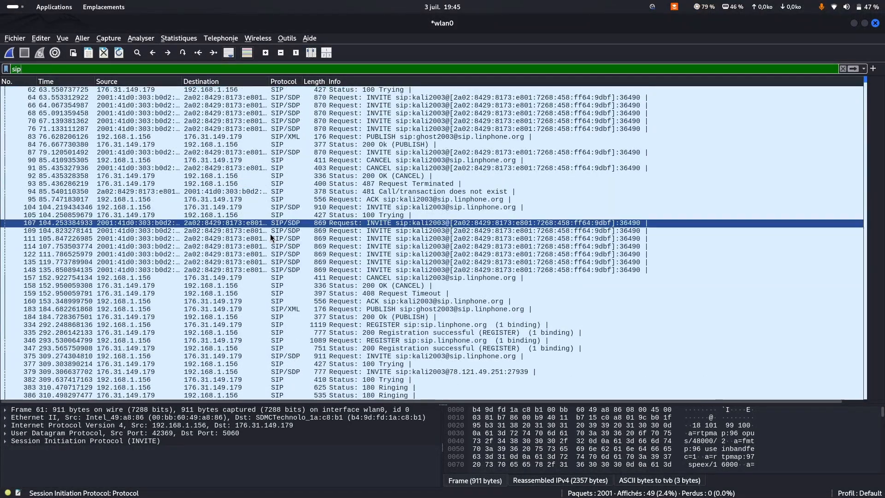
{"action": "scroll", "coordinate": [270, 234], "scroll_direction": "down", "scroll_amount": 4}
{"action": "scroll", "coordinate": [271, 238], "scroll_direction": "up", "scroll_amount": 3}
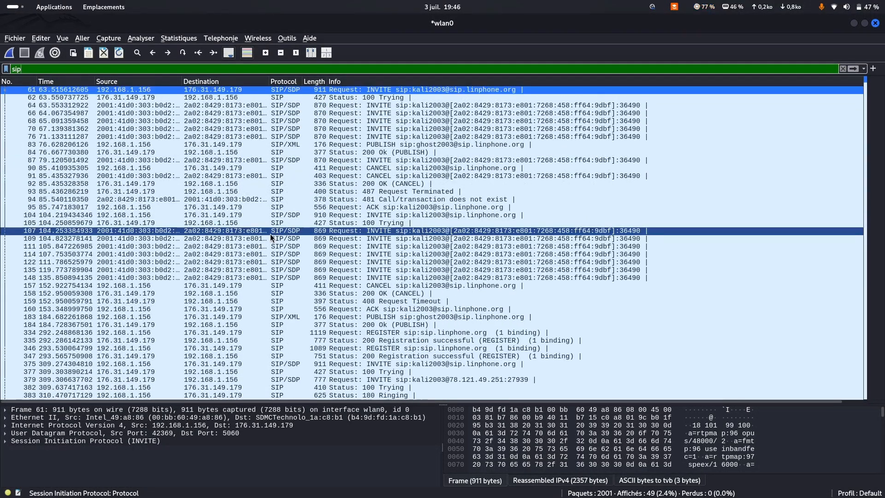
{"action": "scroll", "coordinate": [271, 237], "scroll_direction": "down", "scroll_amount": 3}
{"action": "scroll", "coordinate": [271, 237], "scroll_direction": "up", "scroll_amount": 3}
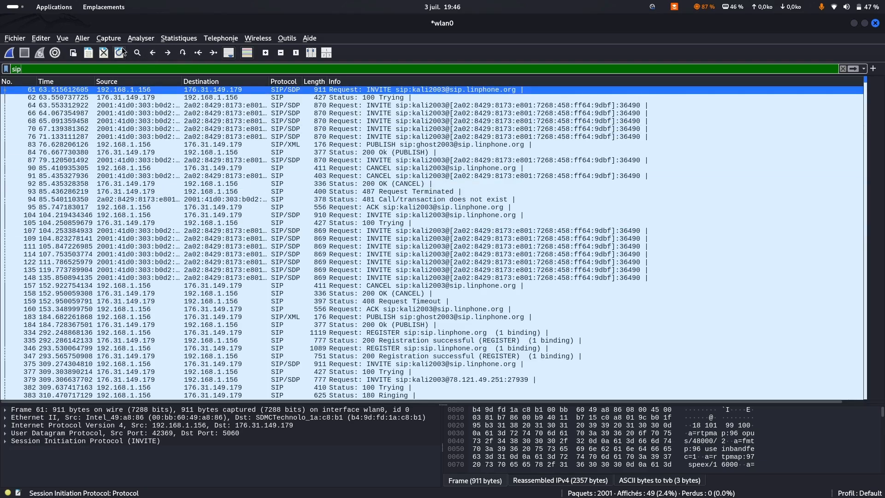
- Open the list of RTP streams for the capture and stop limiting it to the display filter
{"action": "left_click", "coordinate": [223, 37]}
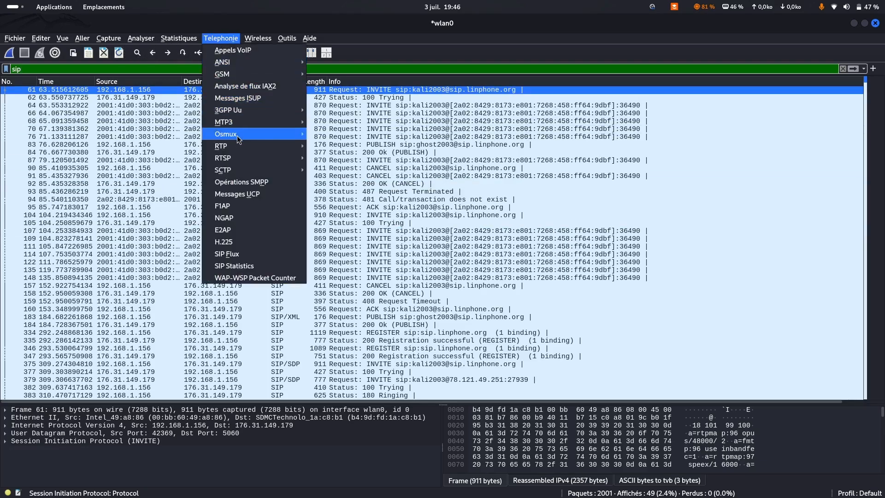
{"action": "mouse_move", "coordinate": [237, 149]}
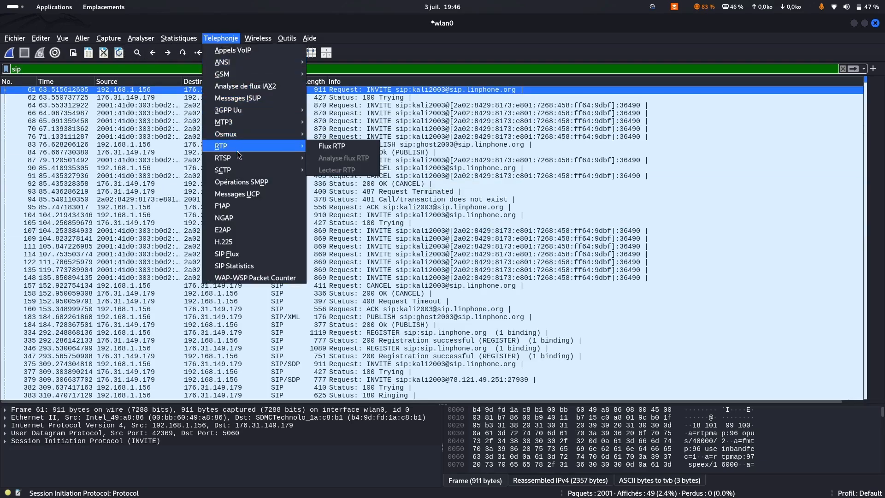
{"action": "left_click", "coordinate": [329, 149]}
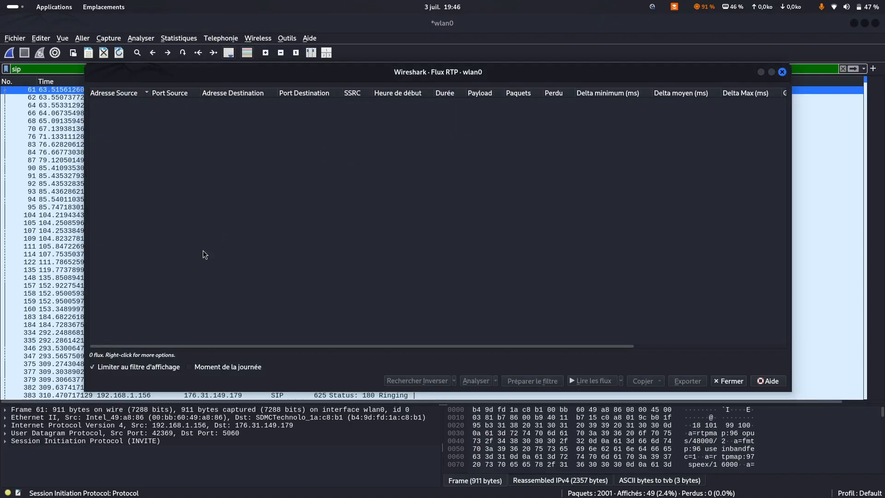
{"action": "left_click", "coordinate": [91, 367]}
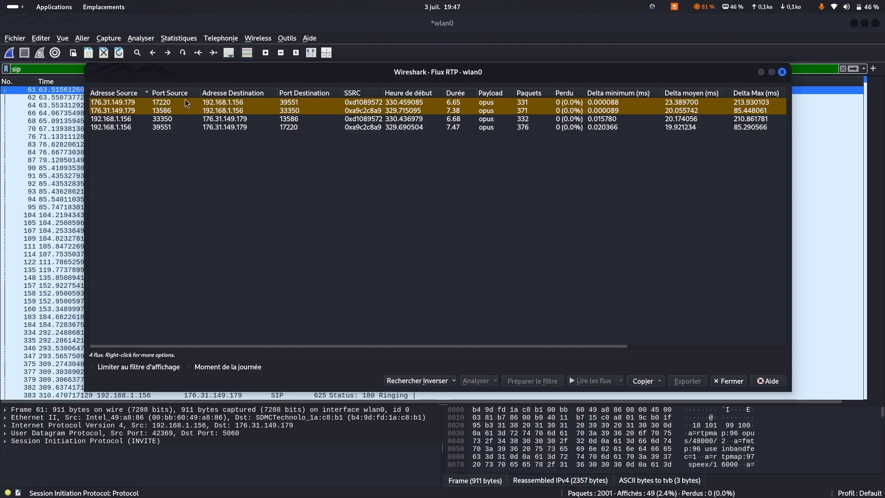
- Select both directions of the RTP stream between ports 17220 and 39551 and load them in the RTP player
{"action": "left_click", "coordinate": [288, 101]}
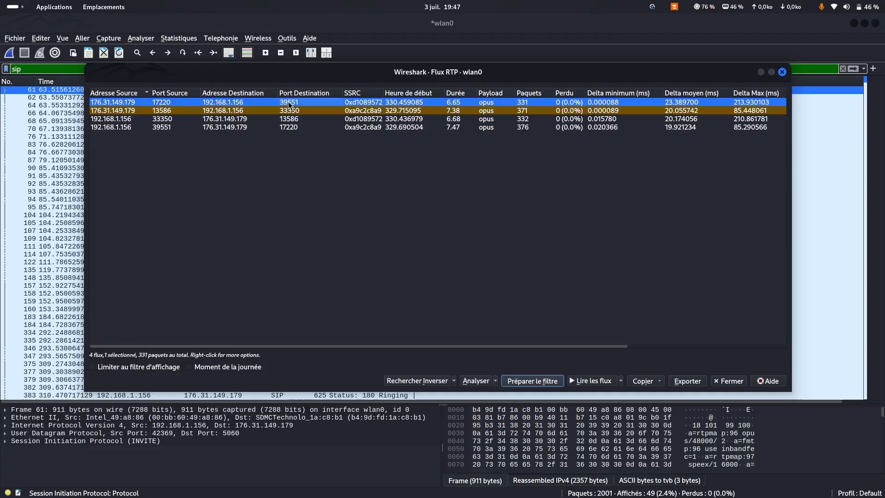
{"action": "left_click", "coordinate": [295, 127], "text": "ctrl"}
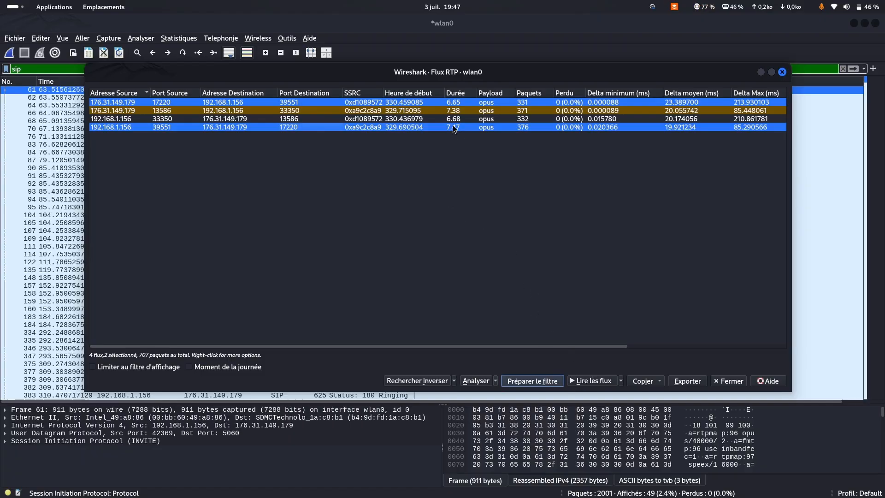
{"action": "left_click", "coordinate": [580, 383]}
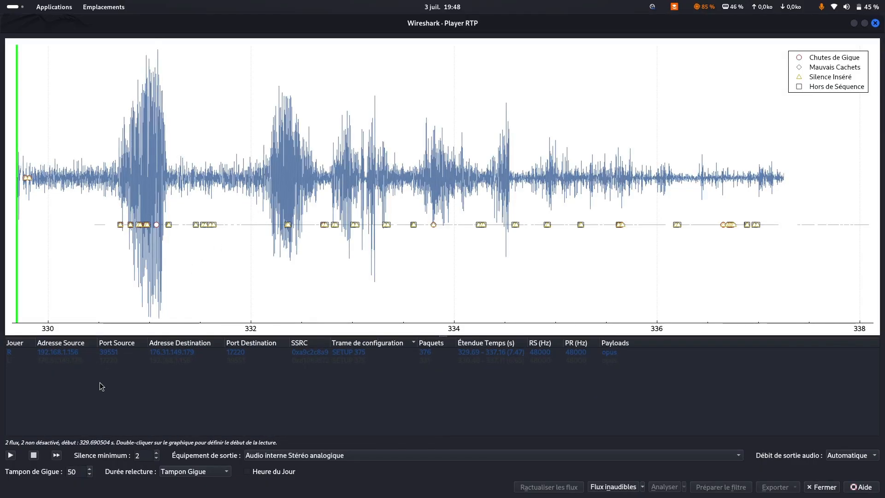
- Play the captured call audio, pause and restart the playback, and minimize the RTP player
{"action": "left_click", "coordinate": [11, 455]}
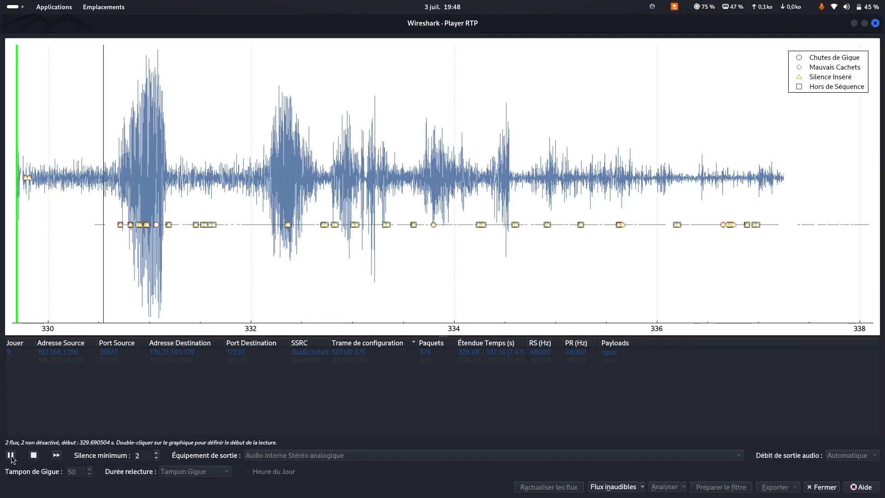
{"action": "left_click", "coordinate": [11, 455]}
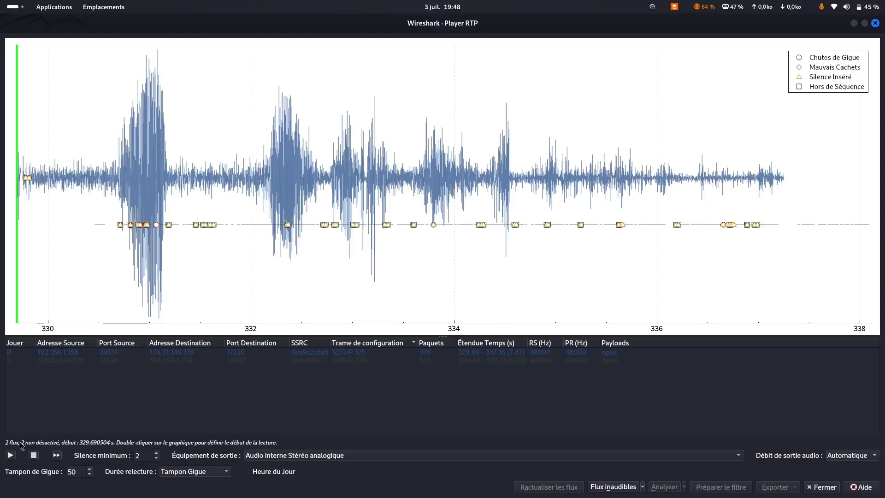
{"action": "left_click", "coordinate": [12, 456]}
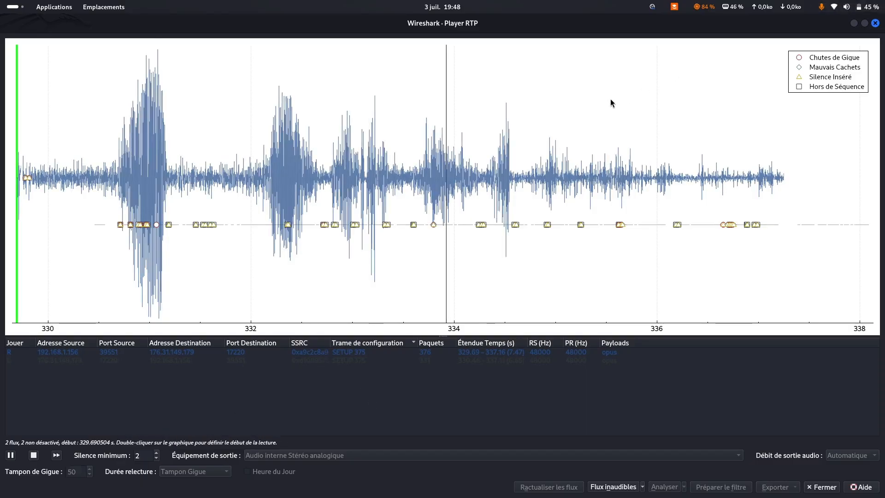
{"action": "left_click", "coordinate": [853, 26]}
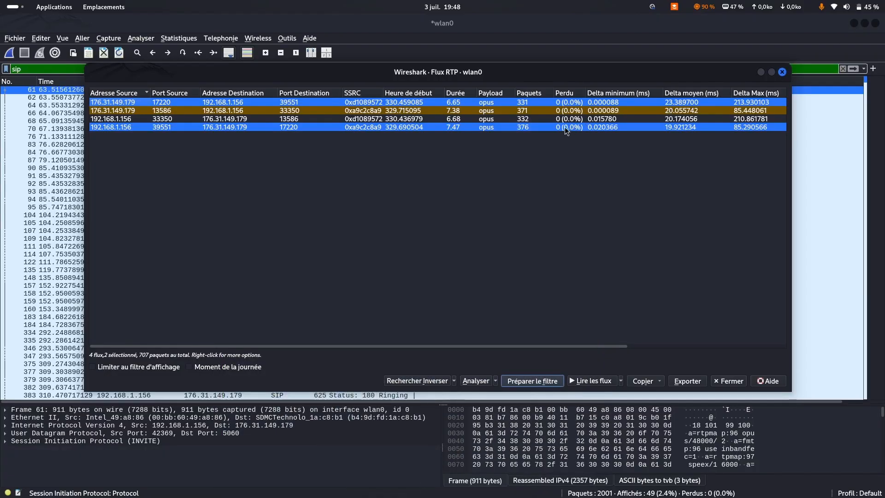